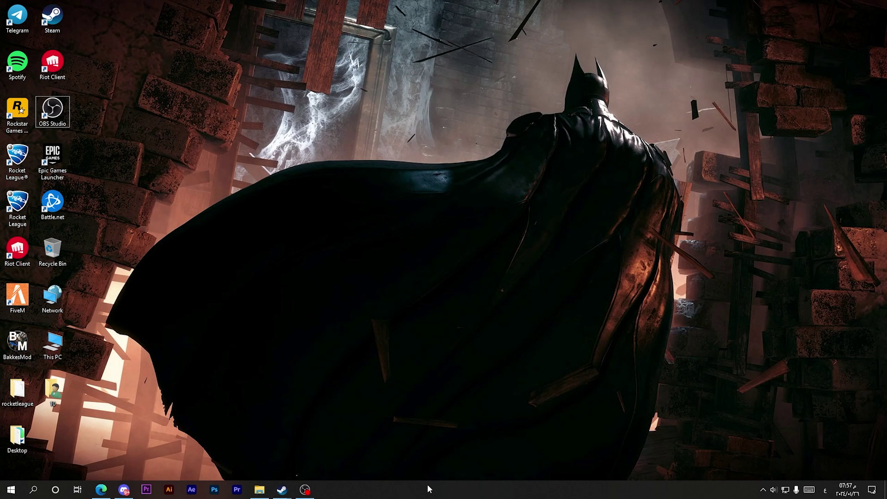
Step: Open Task Manager and bring up the available actions for the first Runtime Broker background process
right_click(435, 489)
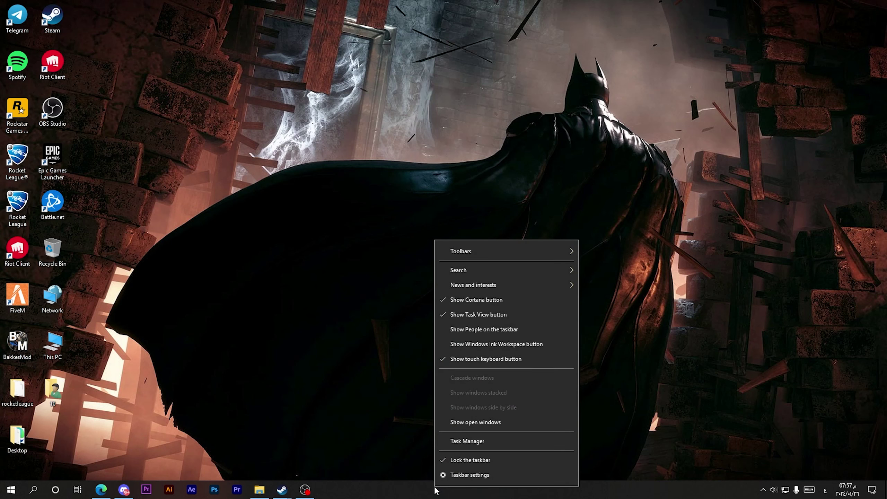
click(486, 442)
click(437, 113)
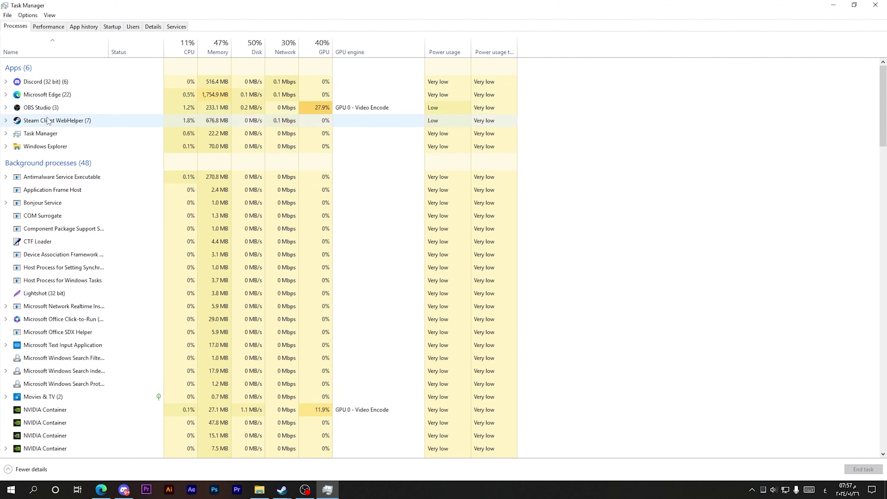
scroll(65, 168, down, 4)
scroll(66, 211, down, 3)
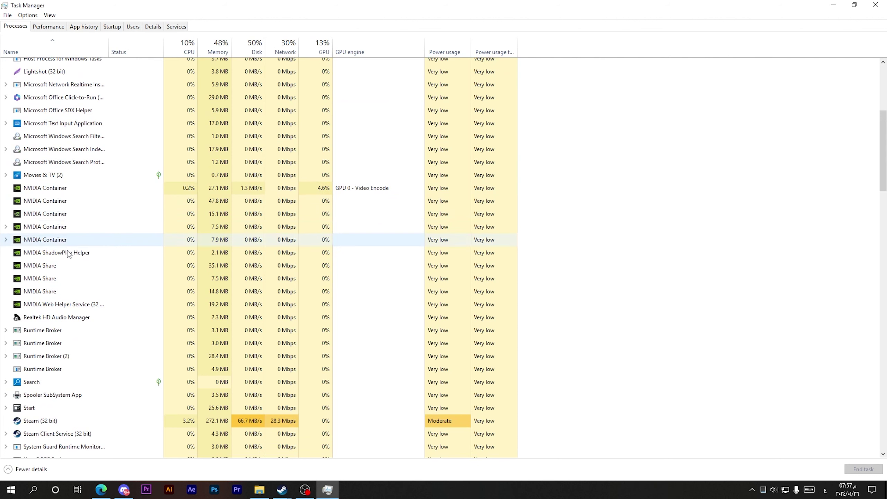
click(62, 263)
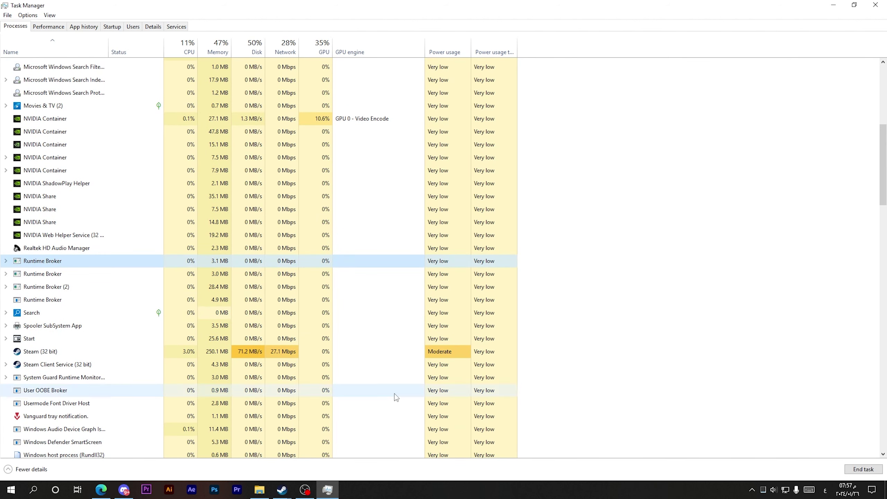
right_click(59, 260)
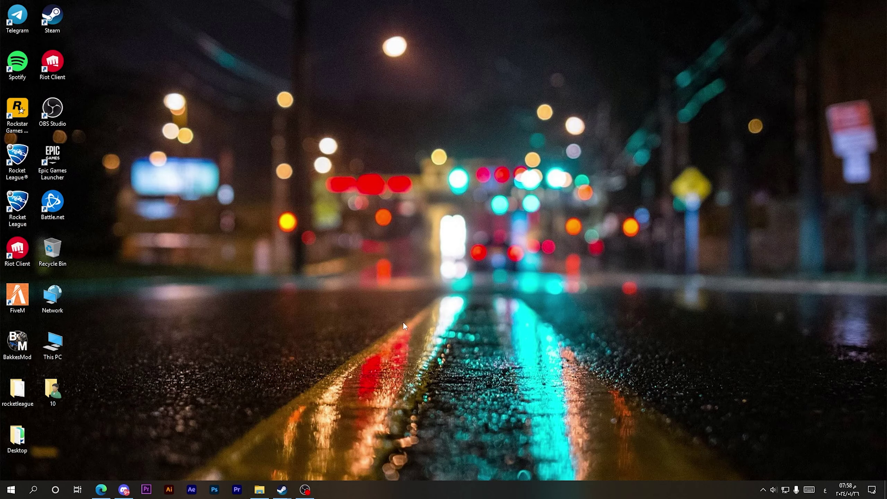
Step: Switch to the open Steam window
mouse_move(282, 489)
click(277, 465)
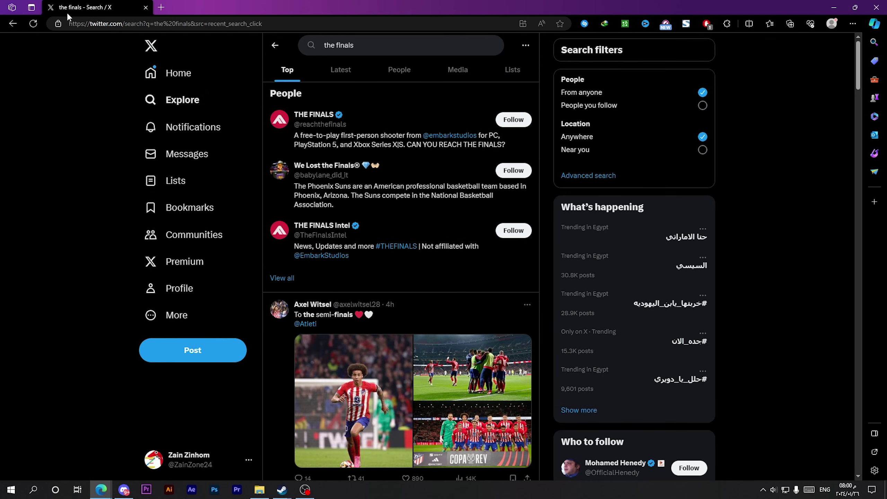
Step: Open the official THE FINALS profile from the X search results and look through its recent update posts
click(277, 125)
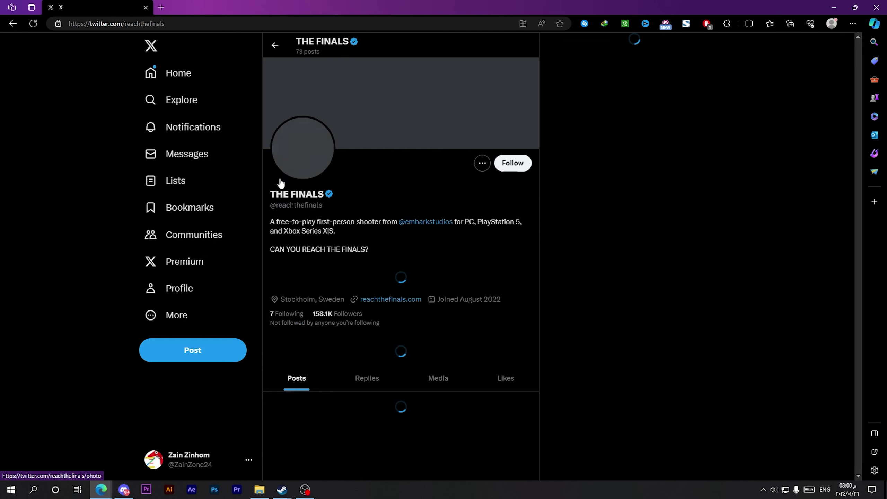
scroll(429, 272, down, 12)
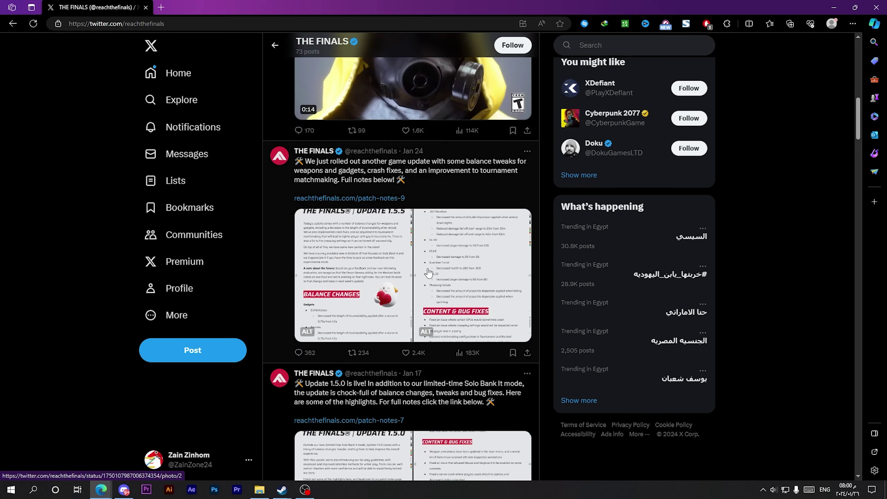
scroll(430, 272, down, 5)
scroll(413, 257, down, 7)
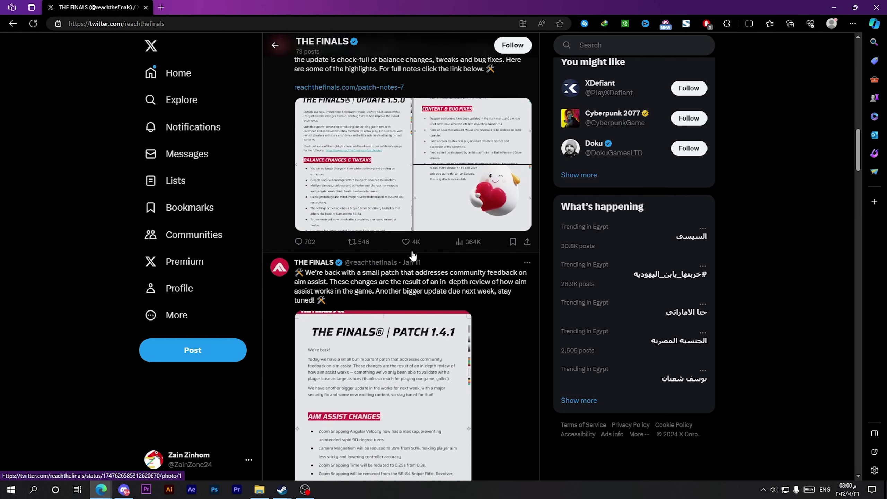
scroll(444, 290, down, 7)
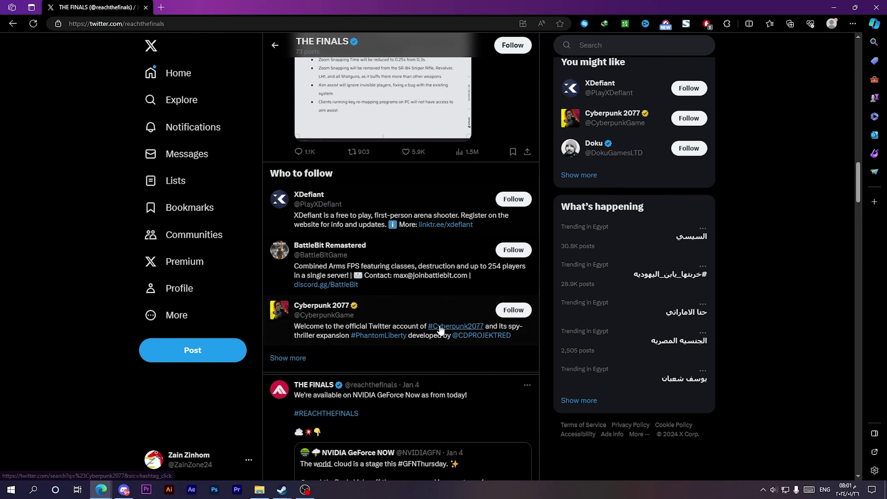
scroll(440, 327, up, 20)
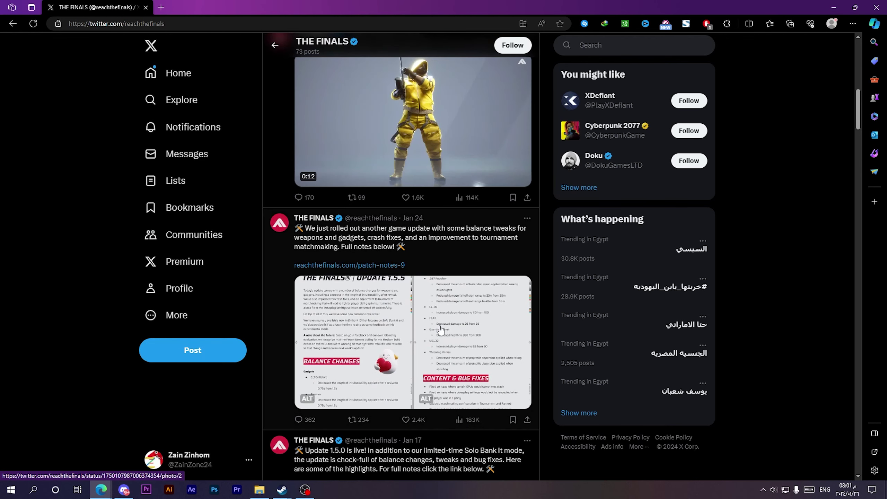
scroll(440, 329, down, 5)
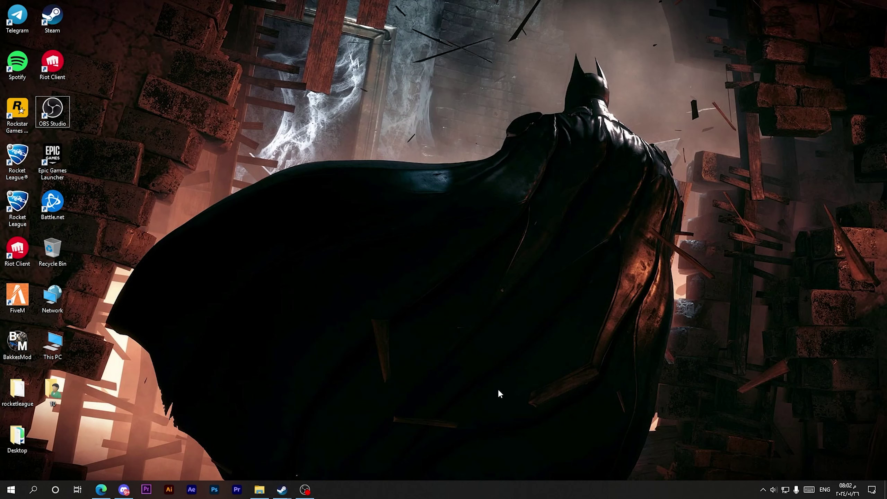
Step: Switch to Steam and open the THE FINALS page from the game library
click(285, 495)
click(280, 461)
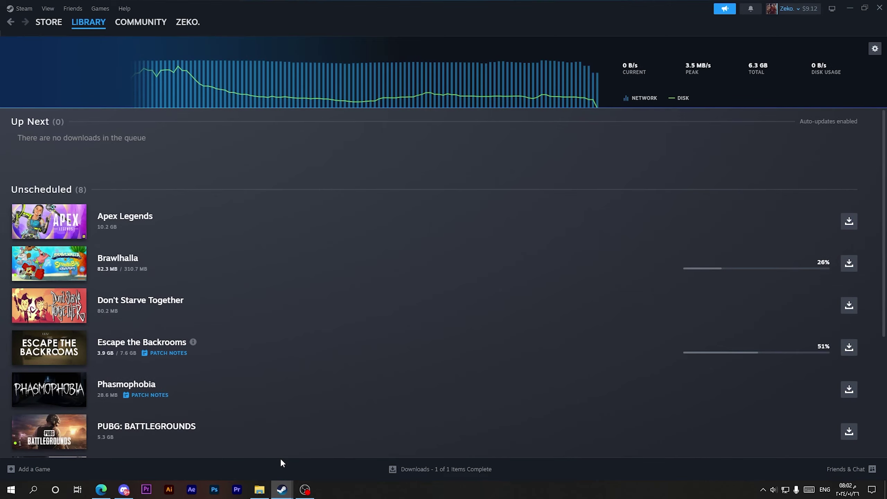
mouse_move(91, 23)
click(93, 28)
scroll(31, 307, down, 5)
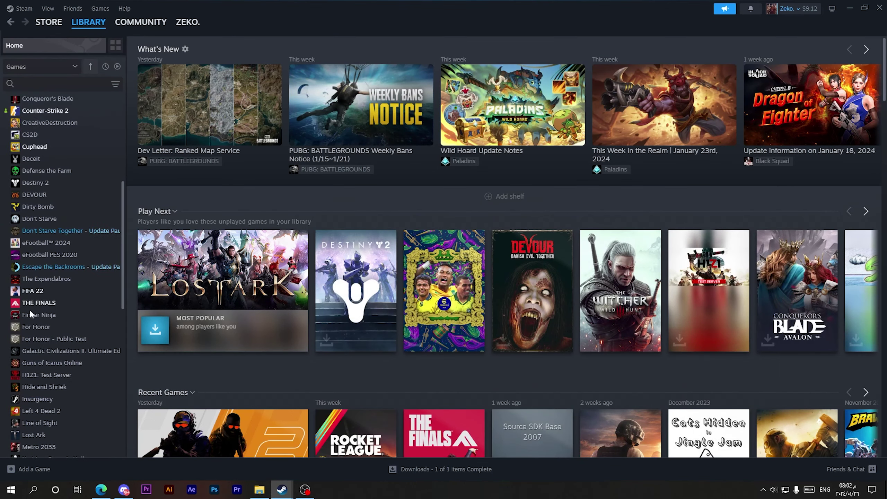
click(35, 304)
Step: Open the Installed Files settings in the properties of THE FINALS
right_click(52, 305)
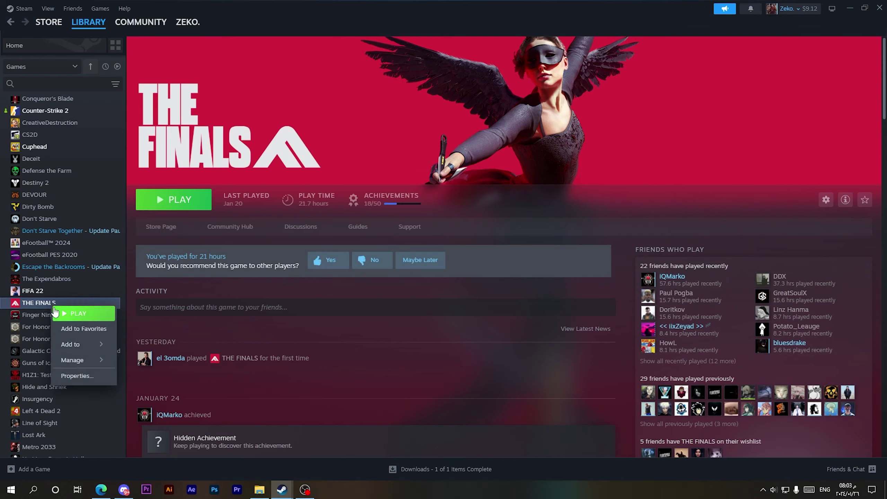
click(91, 376)
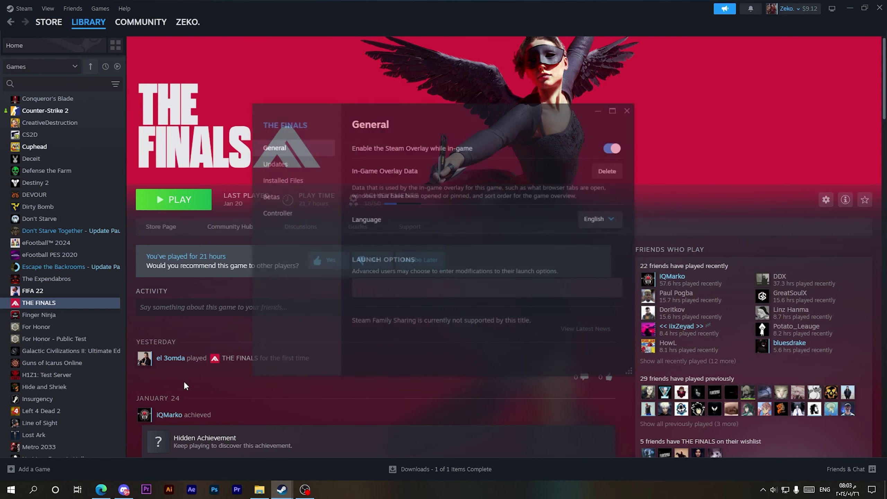
click(309, 185)
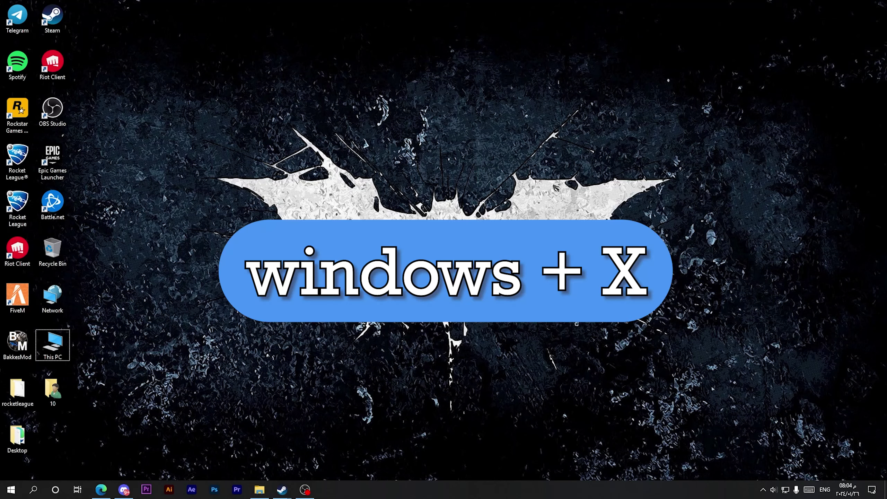
Step: Open Device Manager and maximize its window
key(super+x)
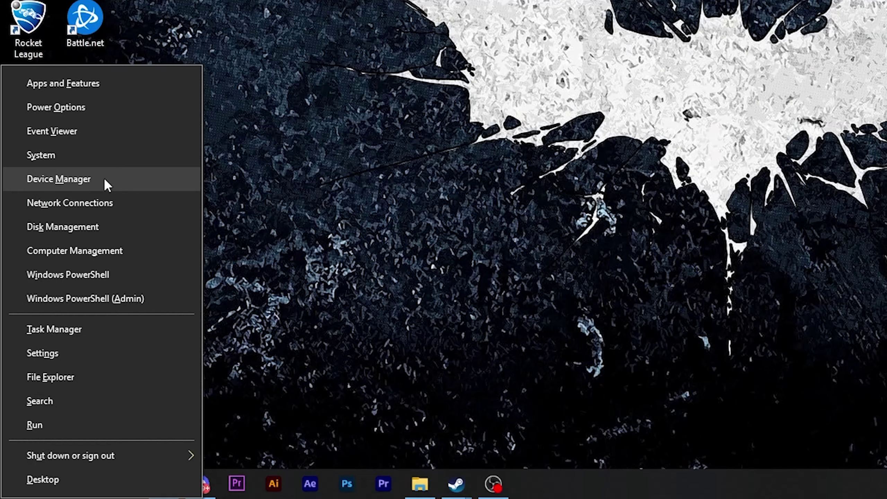
click(64, 300)
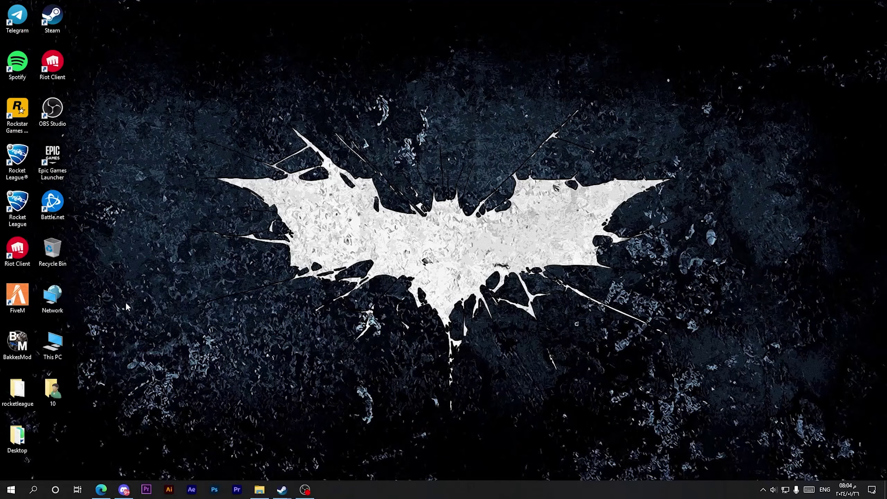
click(606, 28)
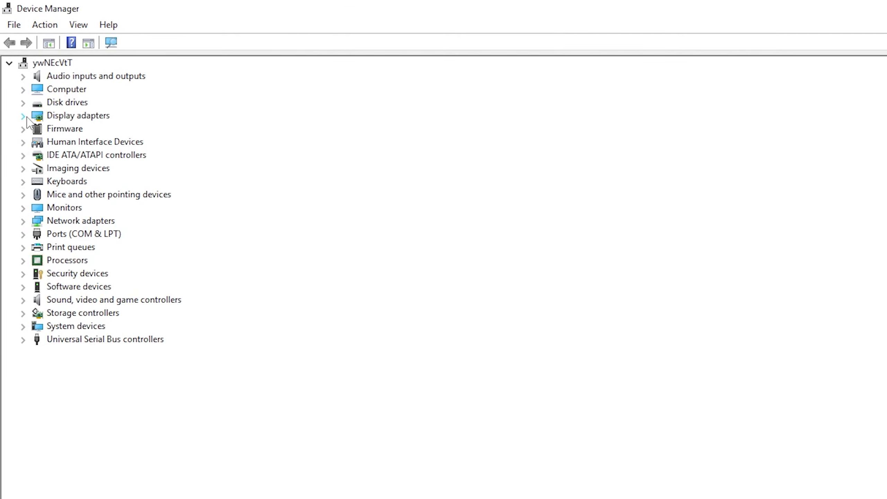
Step: Start a driver update for the NVIDIA GeForce GTX 1660 display adapter
click(24, 118)
right_click(83, 129)
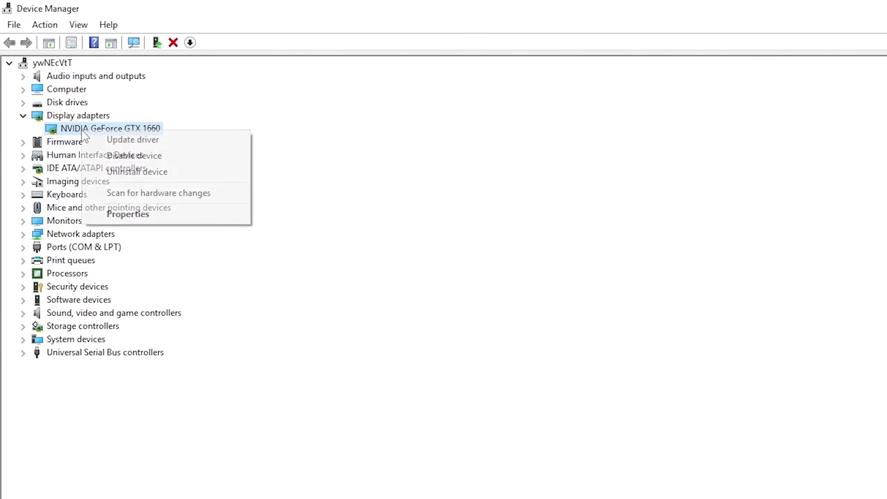
click(160, 139)
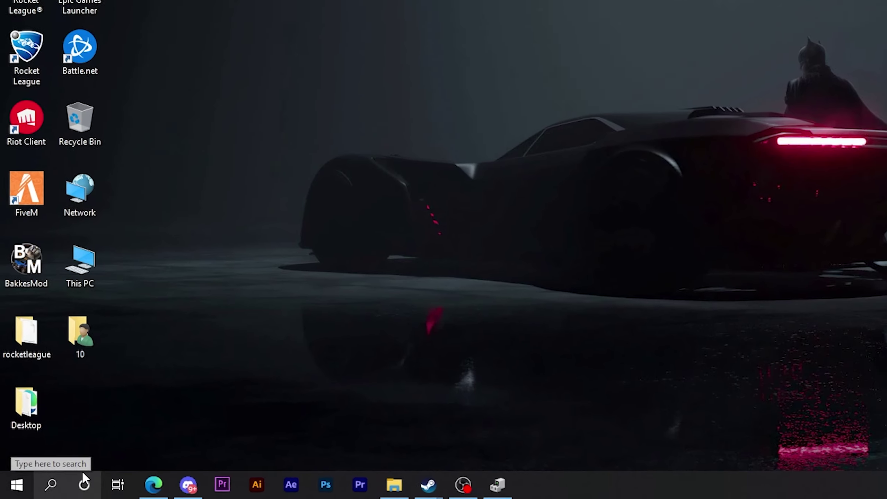
Step: Search Windows for cmd and run Command Prompt as administrator
click(83, 472)
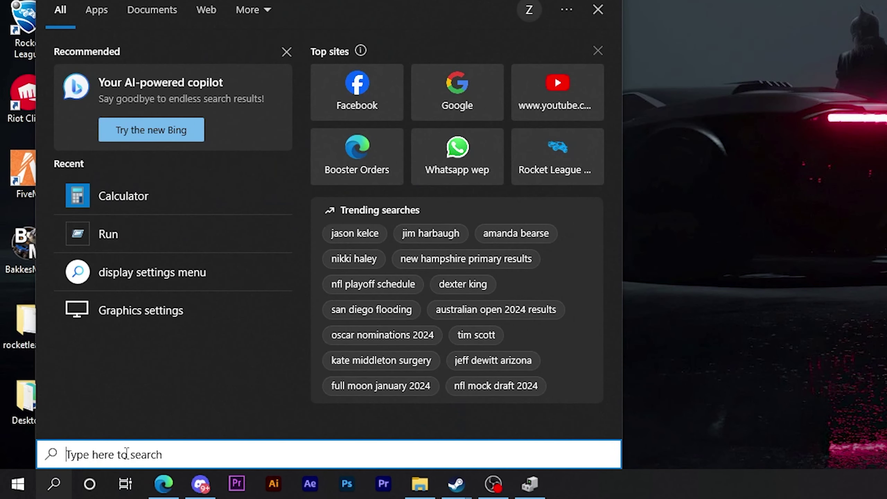
text(cmd)
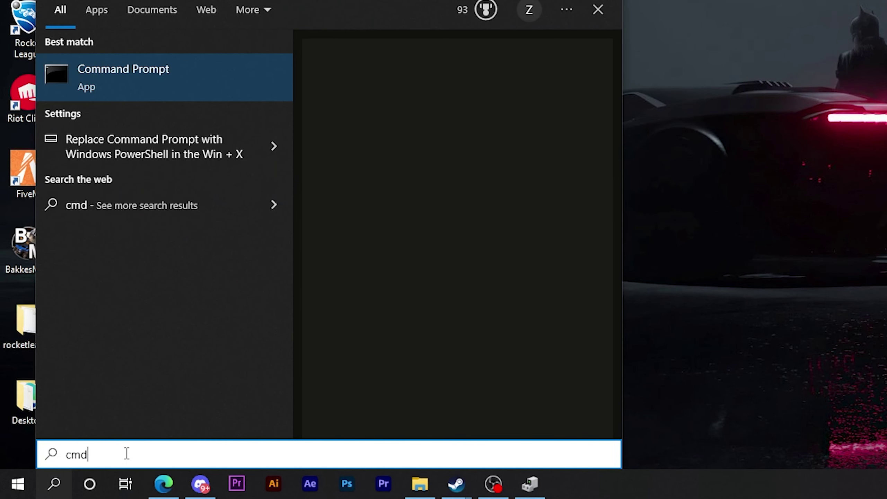
right_click(137, 78)
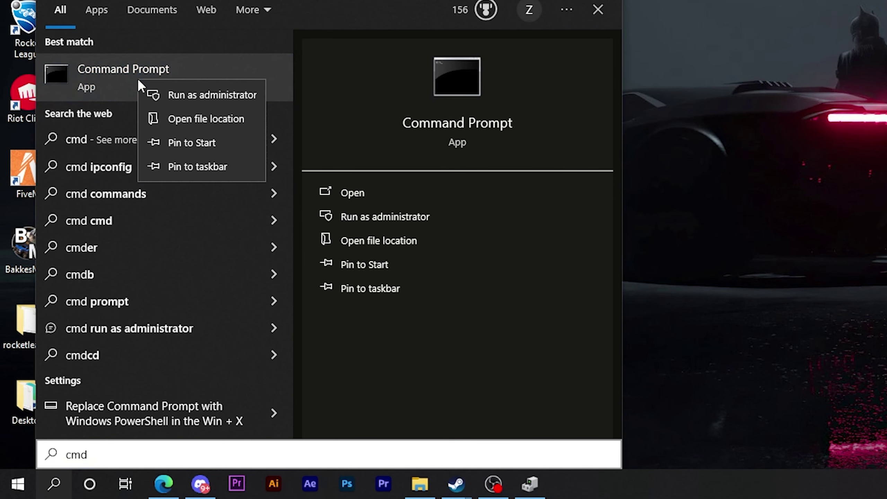
click(202, 99)
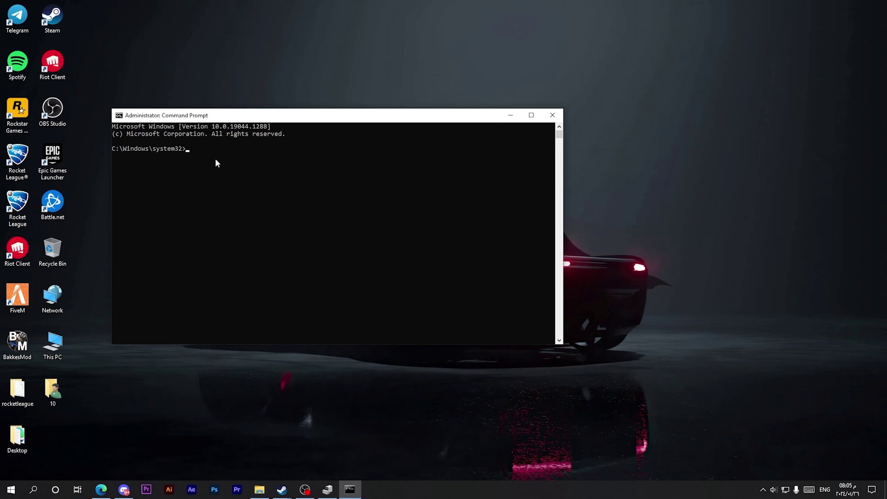
Step: Flush the DNS cache with the command ipconfig /flushdns and close Command Prompt
text(i)
text(pconfig )
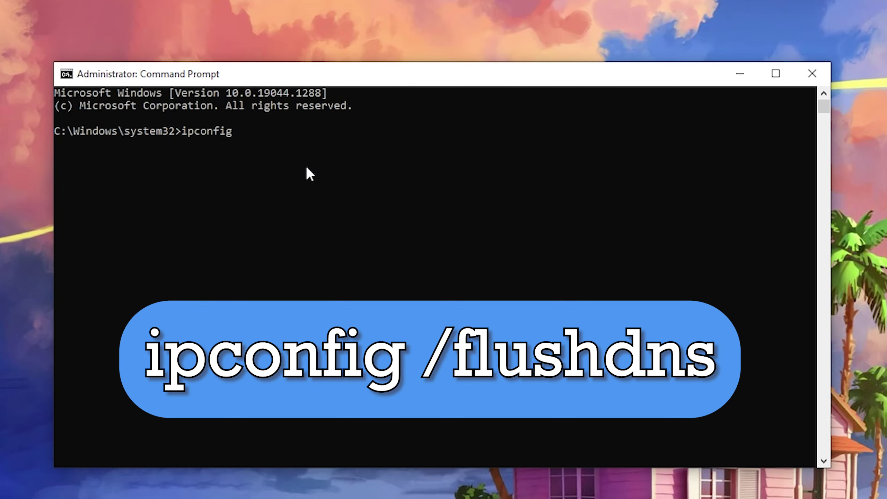
text(/flushdns)
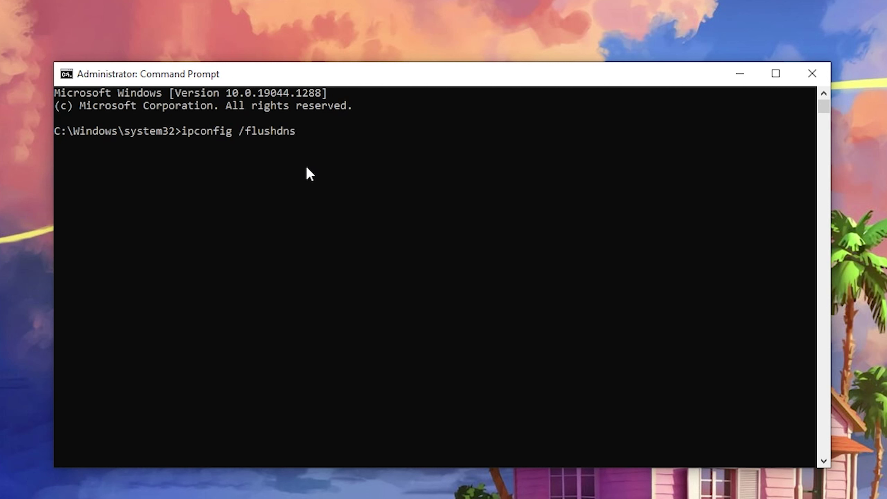
key(Return)
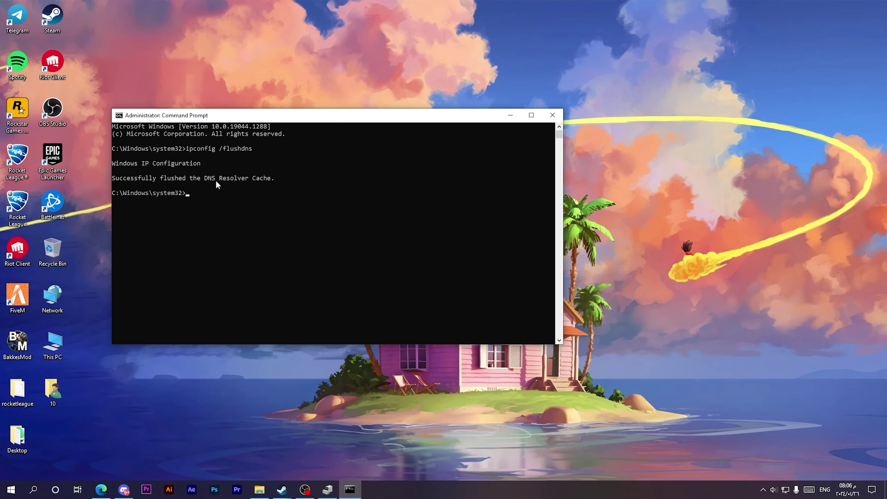
key(alt+F4)
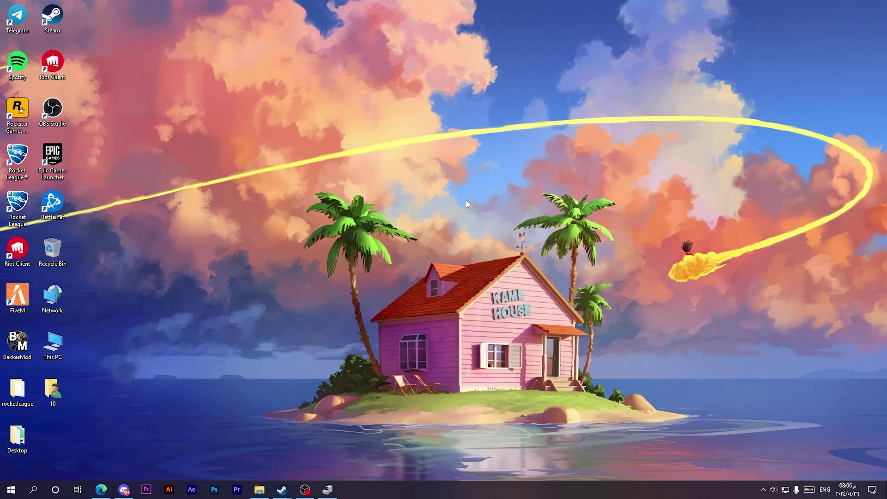
Step: Switch back to Steam and bring up the manage options for THE FINALS in the library
mouse_move(328, 486)
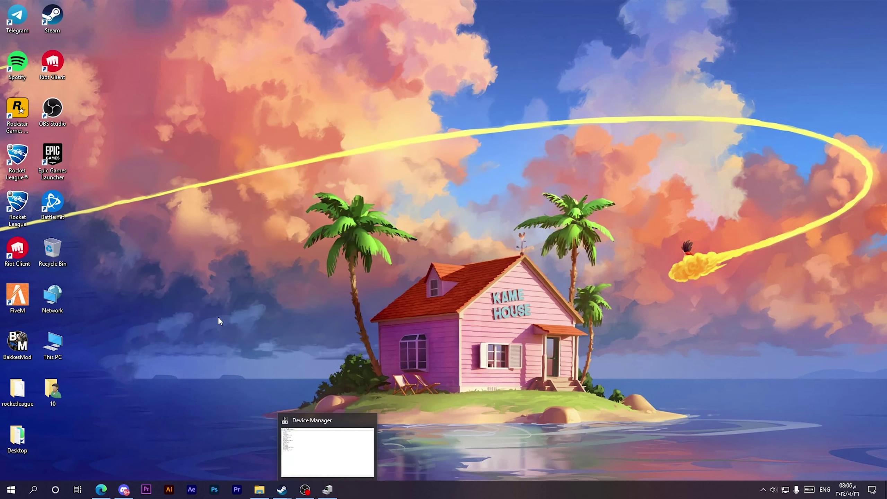
click(282, 489)
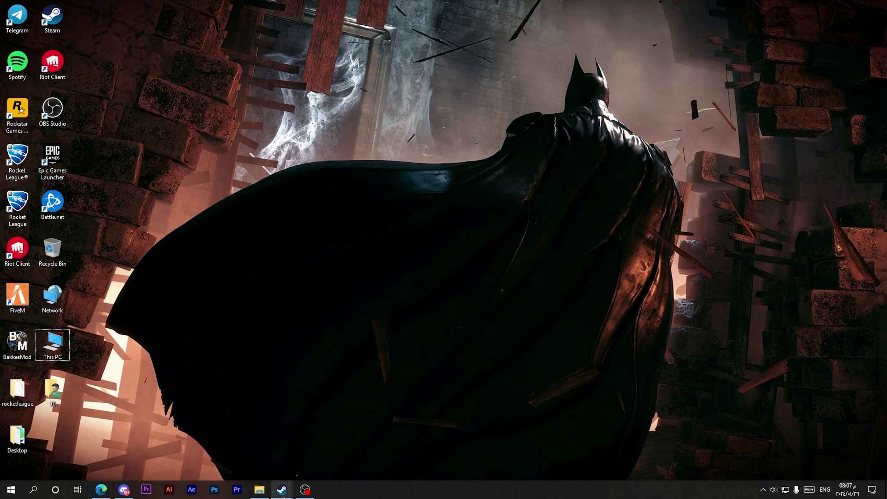
mouse_move(282, 489)
click(271, 465)
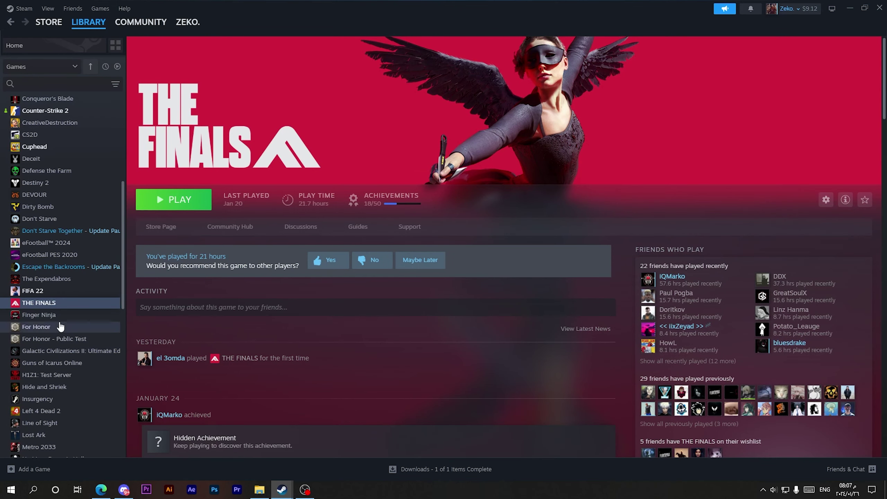
right_click(52, 302)
mouse_move(84, 359)
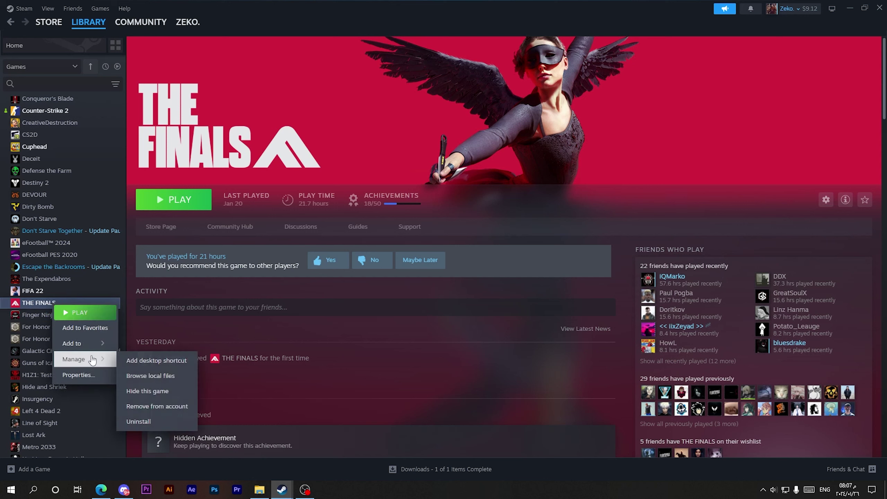